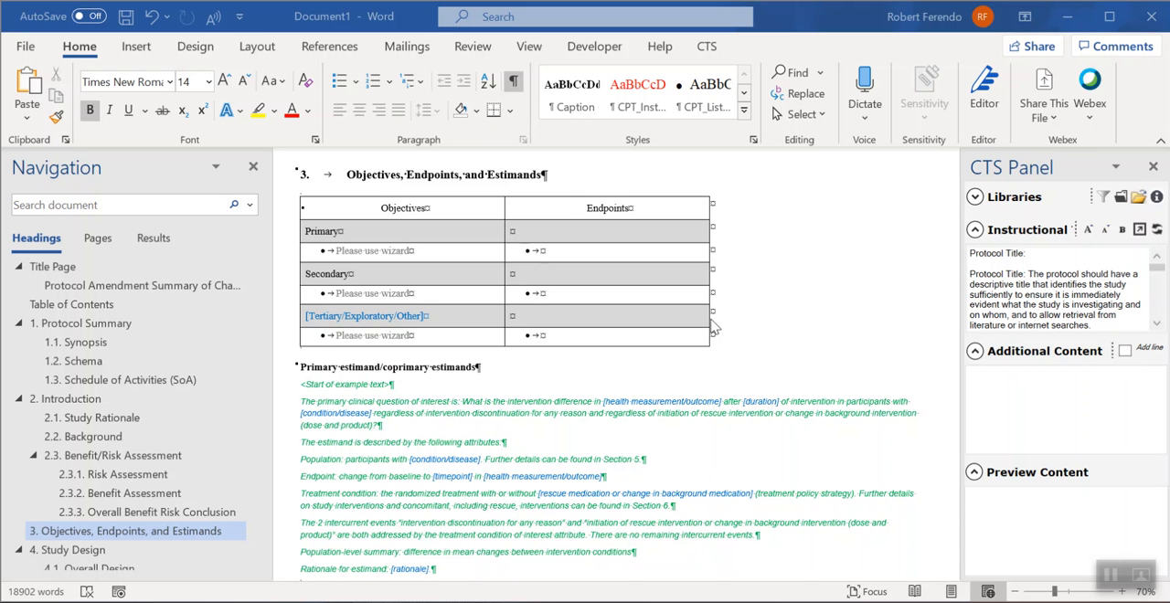
- Open the Manage Objectives wizard and preview the library's first secondary objective, on the effects of study treatment on glucose control
{"action": "left_click", "coordinate": [706, 45]}
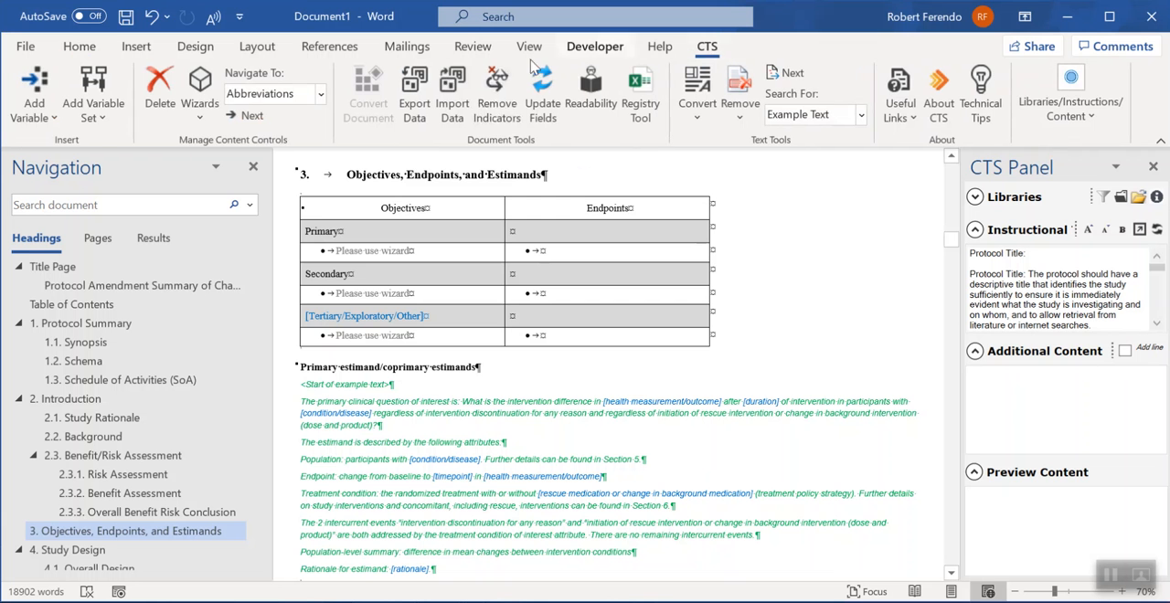
{"action": "left_click", "coordinate": [201, 110]}
{"action": "left_click", "coordinate": [246, 201]}
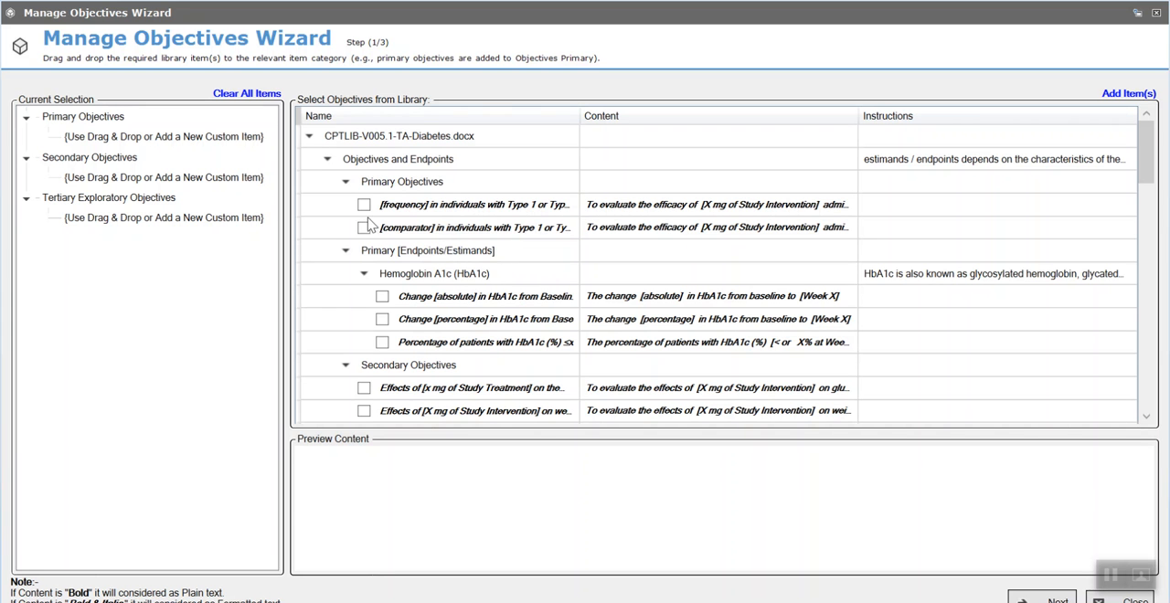
{"action": "left_click", "coordinate": [346, 183]}
{"action": "left_click", "coordinate": [346, 183]}
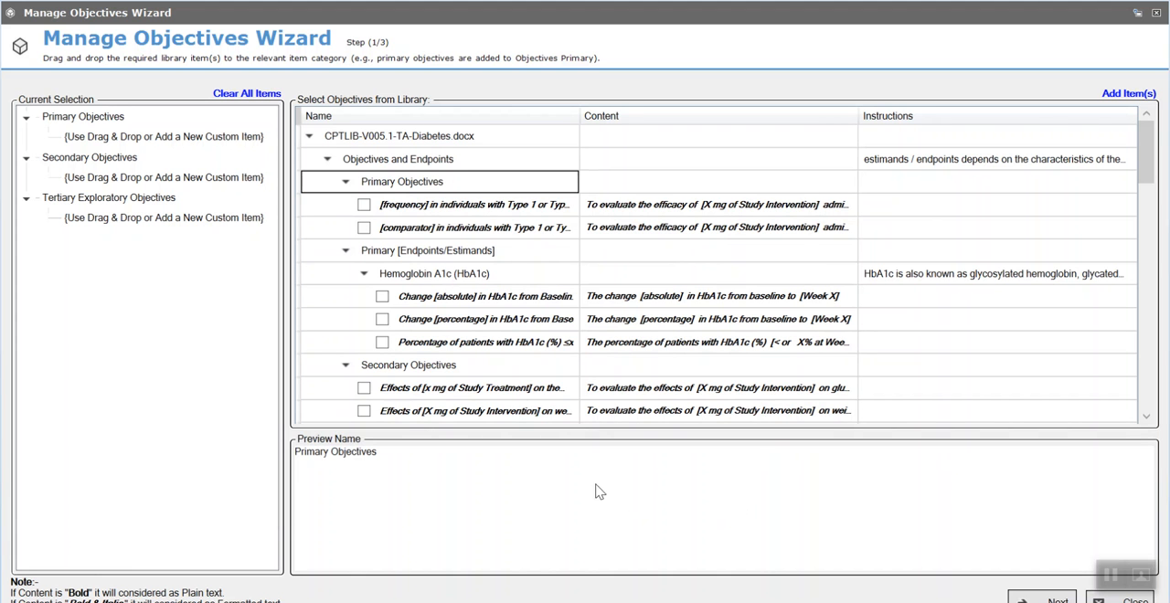
{"action": "left_click", "coordinate": [618, 393]}
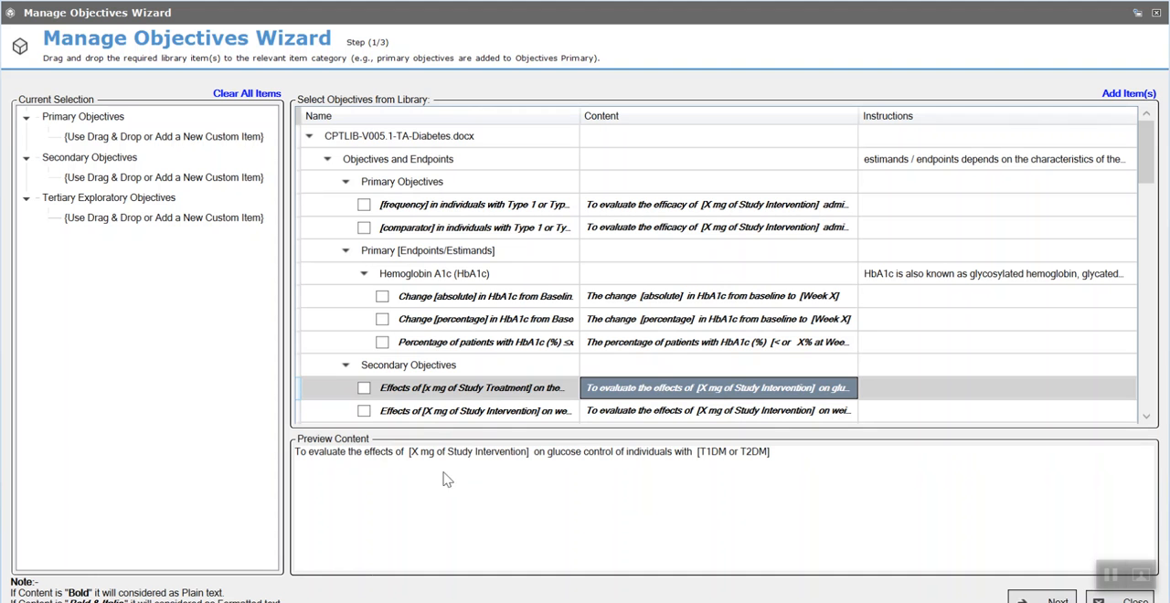
- Assign "Change [percentage] in HbA1c from Baseline to Week X" to Secondary Objectives and "[frequency] in individuals with Type 1 or Type 2 DM" to Primary Objectives
{"action": "left_click_drag", "start_coordinate": [434, 324], "coordinate": [62, 157]}
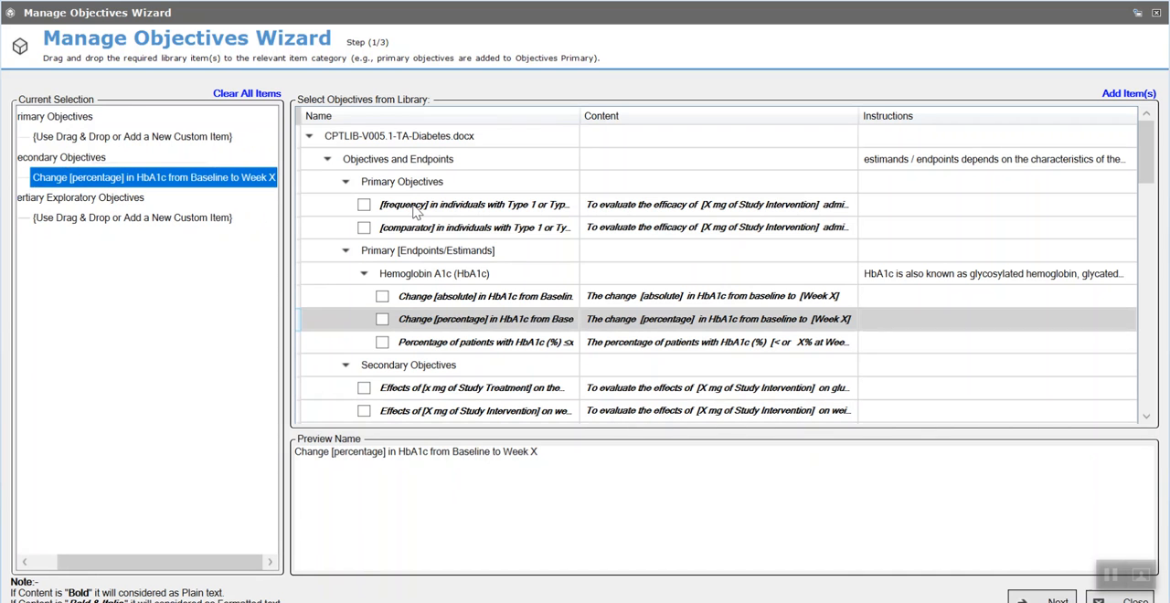
{"action": "left_click_drag", "start_coordinate": [413, 207], "coordinate": [68, 111]}
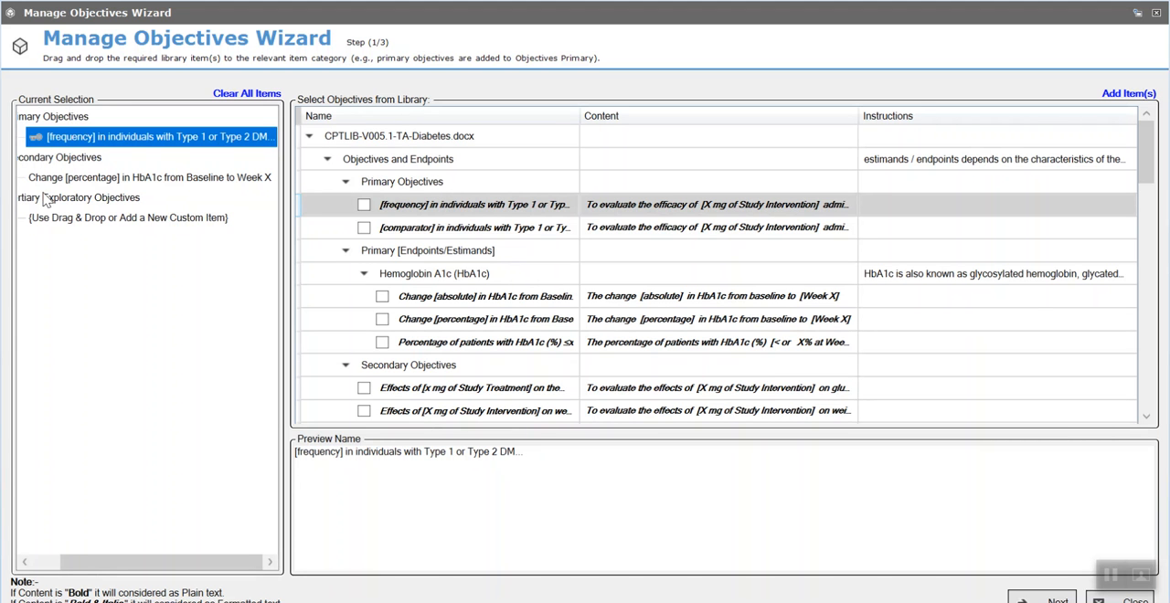
- Add the library items Change [absolute] and Change [percentage] in HbA1c from Baseline to Week X together to Secondary Objectives
{"action": "left_click", "coordinate": [52, 161]}
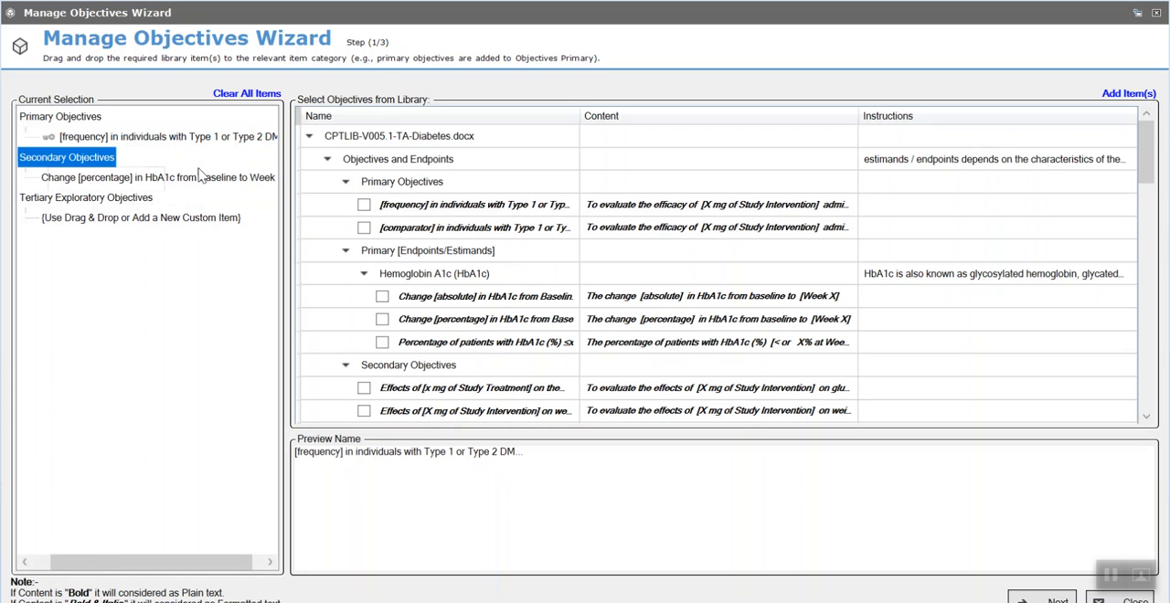
{"action": "left_click_drag", "start_coordinate": [382, 300], "coordinate": [382, 303]}
{"action": "left_click", "coordinate": [382, 296]}
{"action": "left_click", "coordinate": [382, 319]}
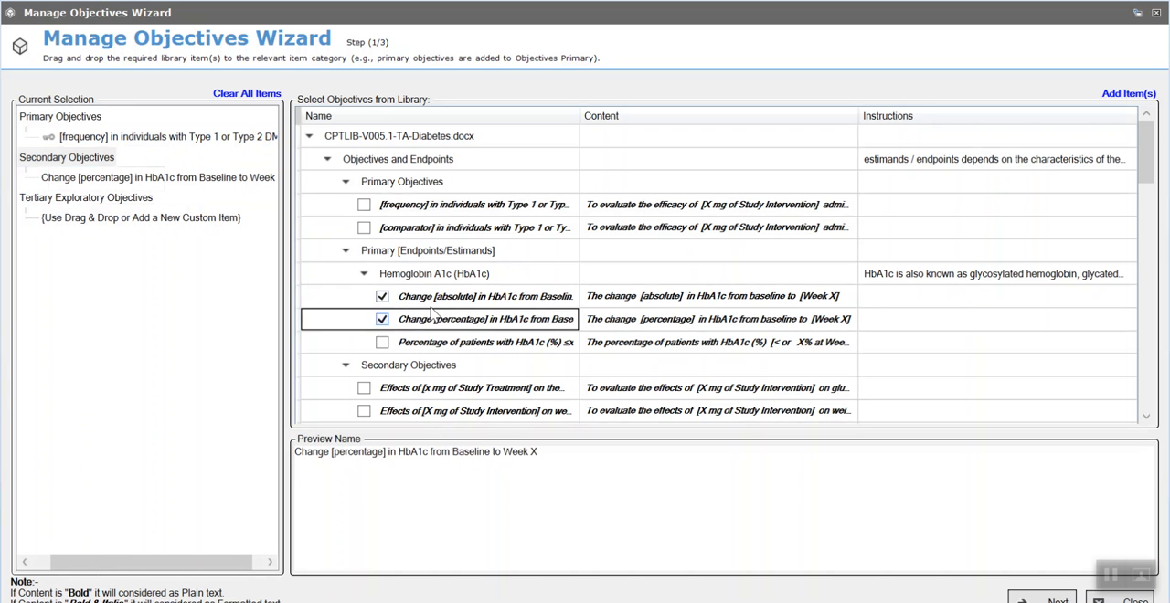
{"action": "left_click", "coordinate": [1117, 95]}
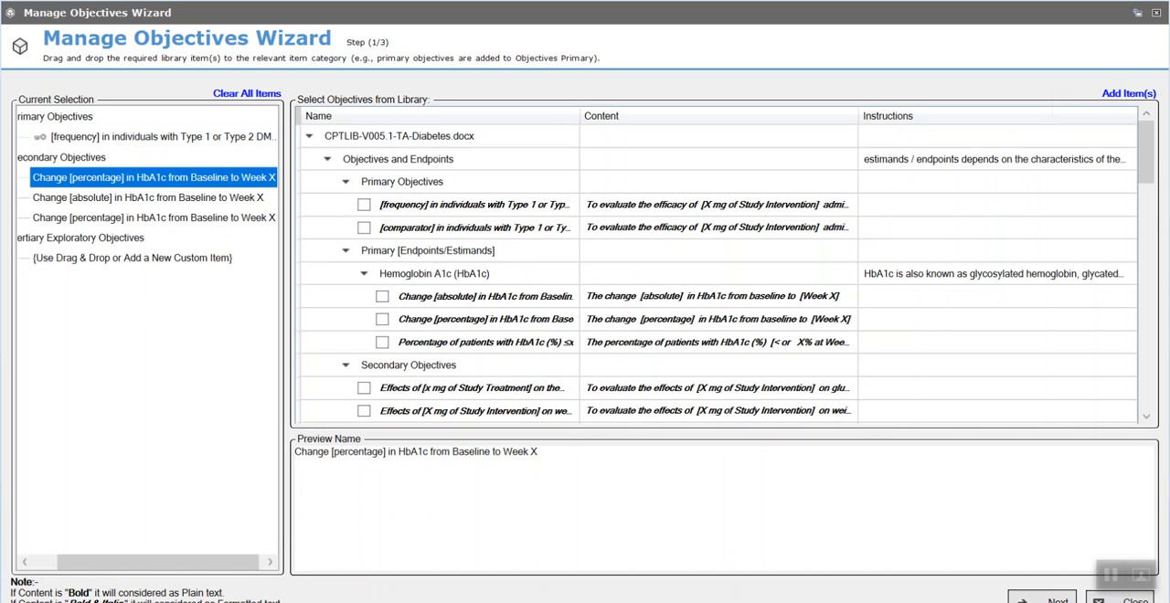
- Create five new custom objectives under Tertiary Exploratory Objectives
{"action": "right_click", "coordinate": [75, 238]}
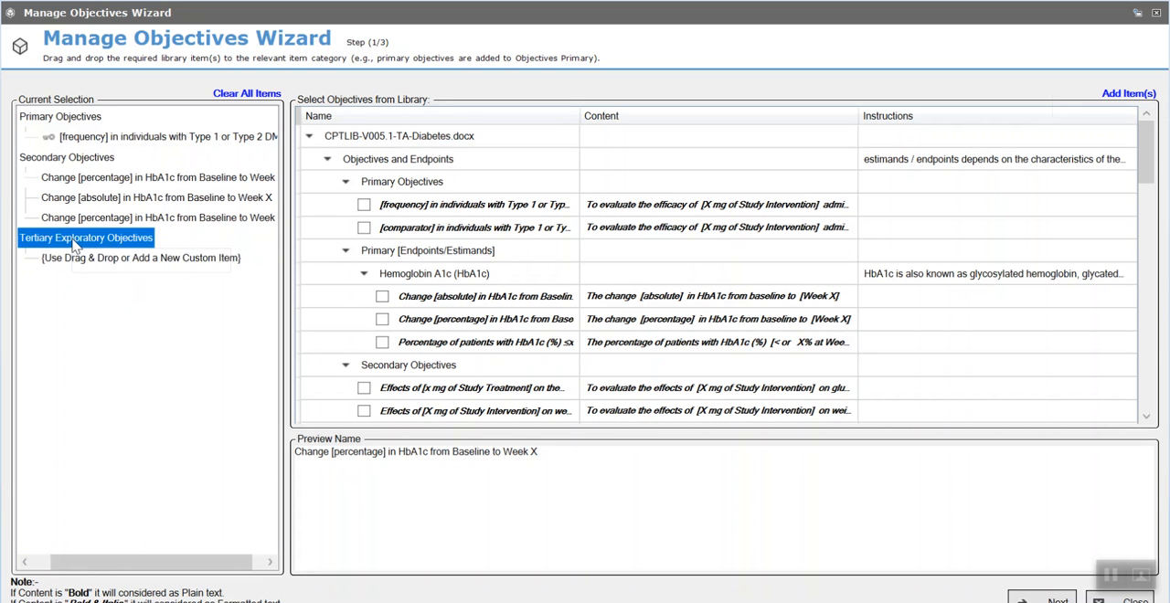
{"action": "left_click", "coordinate": [123, 251]}
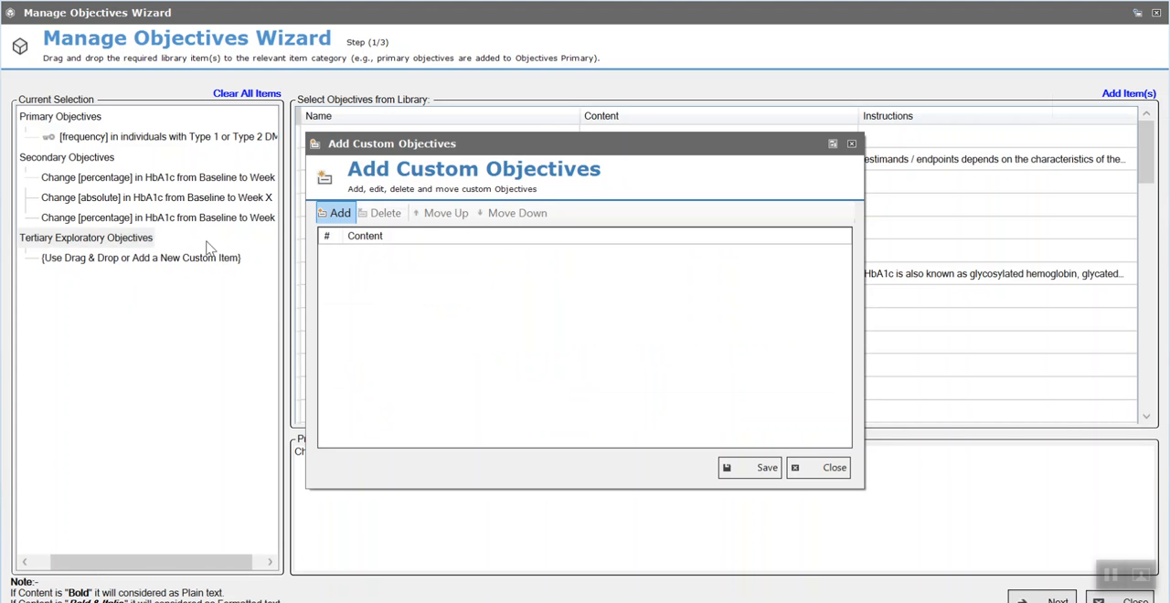
{"action": "left_click", "coordinate": [337, 213]}
{"action": "left_click", "coordinate": [338, 214]}
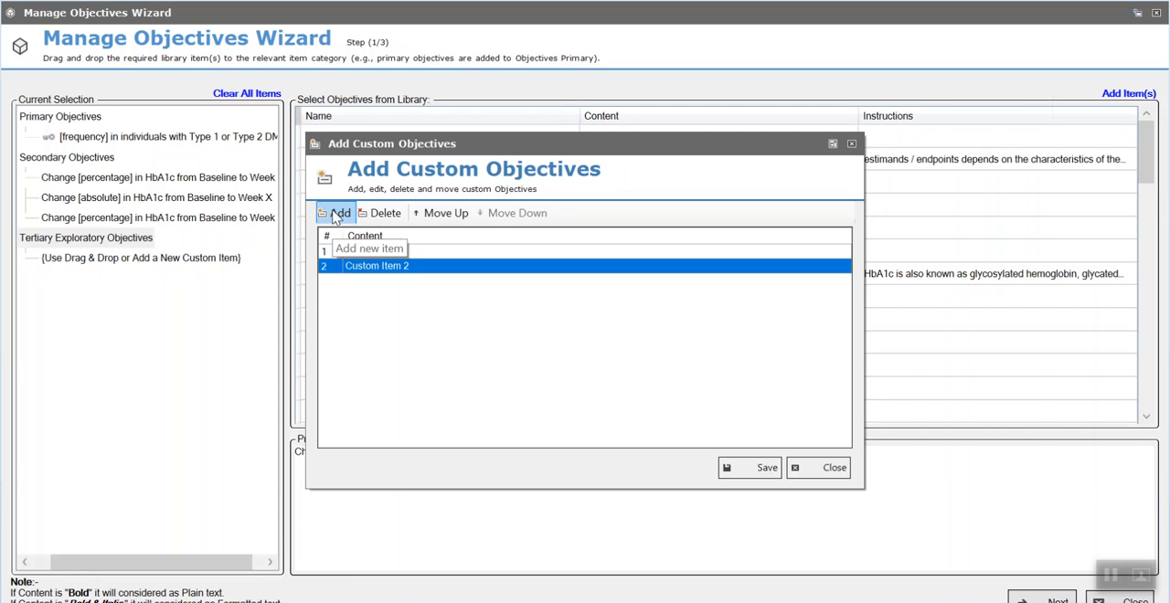
{"action": "left_click", "coordinate": [338, 214]}
{"action": "left_click", "coordinate": [338, 214]}
{"action": "left_click", "coordinate": [338, 214]}
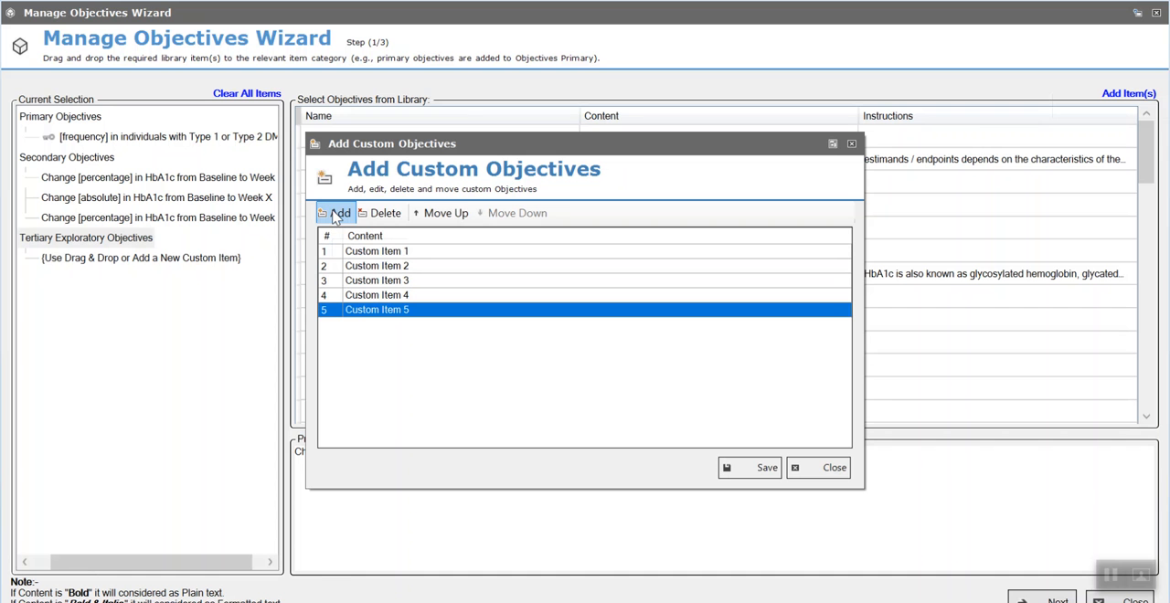
- Change the second custom objective's text to "Adding text in the wizard" and move Custom Item 3 up one place
{"action": "left_click", "coordinate": [387, 266]}
{"action": "type", "text": "Ad"}
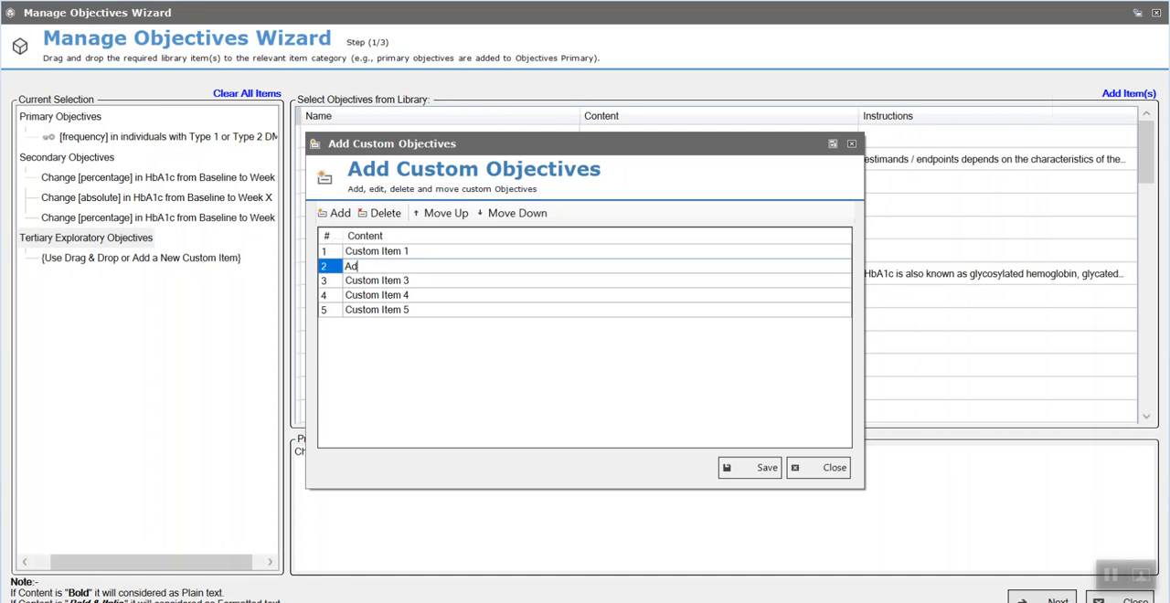
{"action": "type", "text": "ding text in the wizard"}
{"action": "left_click", "coordinate": [382, 281]}
{"action": "left_click", "coordinate": [443, 213]}
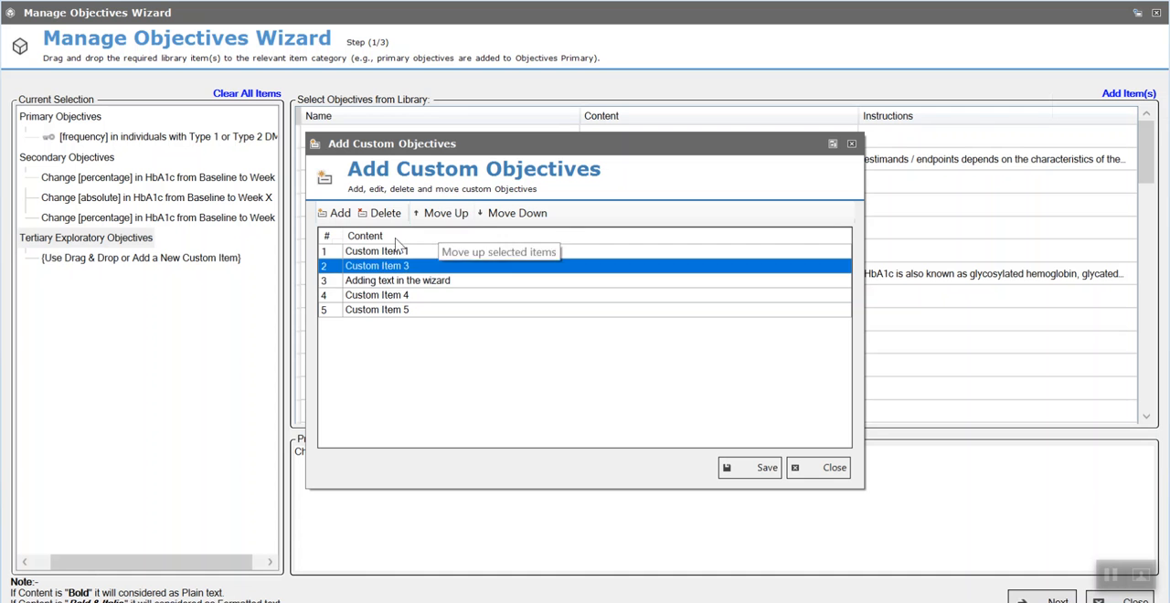
- Delete the custom objective "Adding text in the wizard" and save the remaining custom objectives
{"action": "left_click", "coordinate": [352, 283]}
{"action": "left_click", "coordinate": [384, 214]}
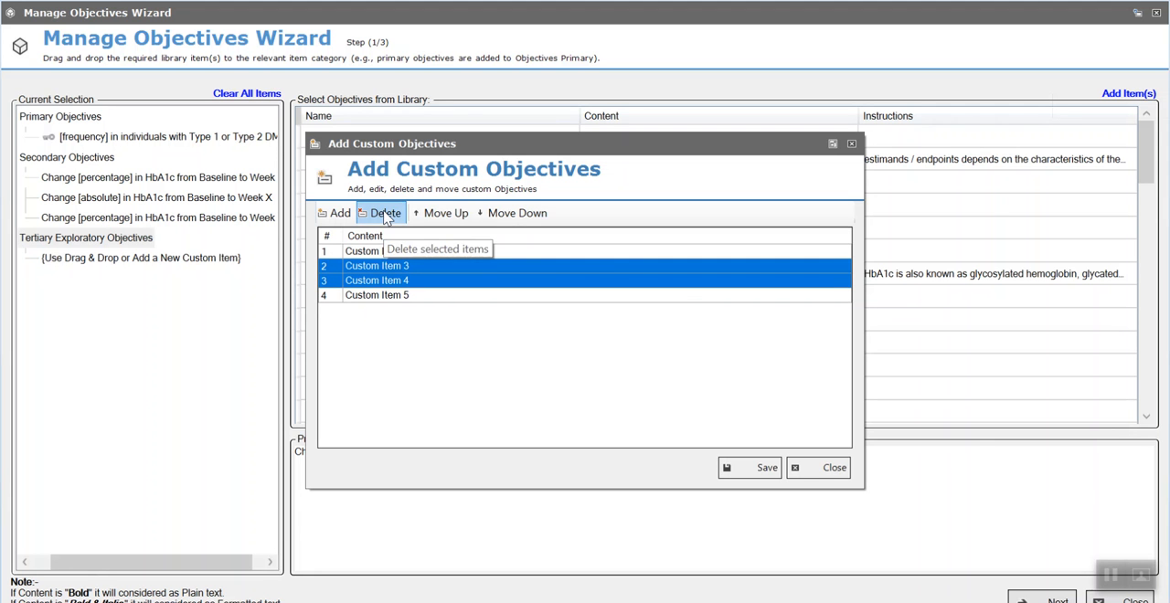
{"action": "left_click", "coordinate": [768, 468]}
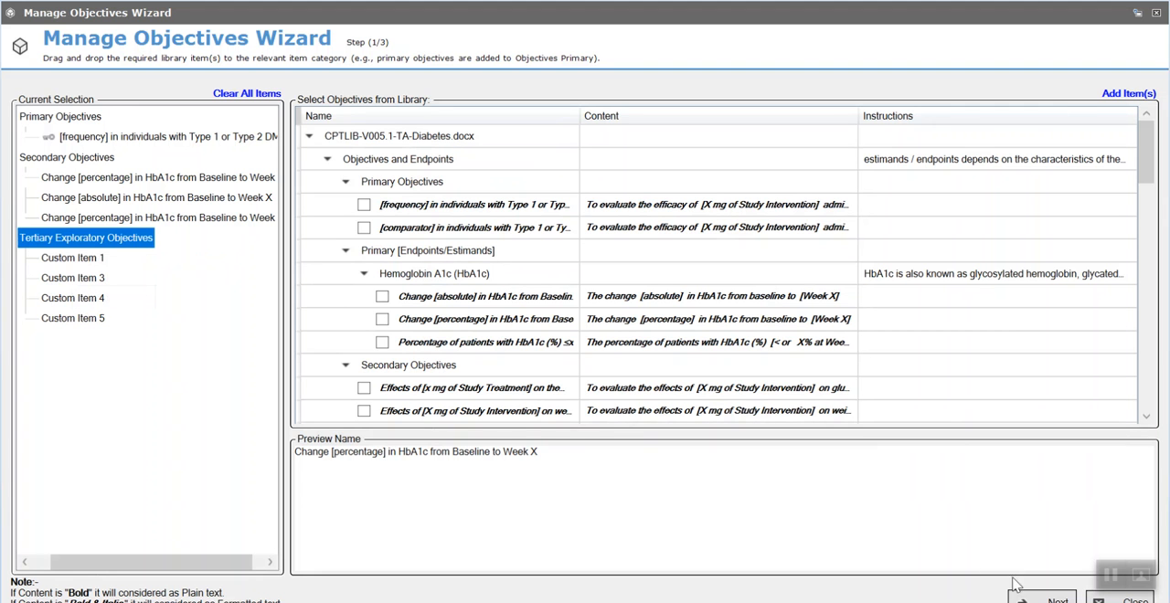
- Proceed to endpoint selection, assigning the Change [absolute] in HbA1c endpoint to Custom Item 1 and the Percentage of patients with HbA1c endpoint to the primary objective
{"action": "left_click", "coordinate": [1053, 600]}
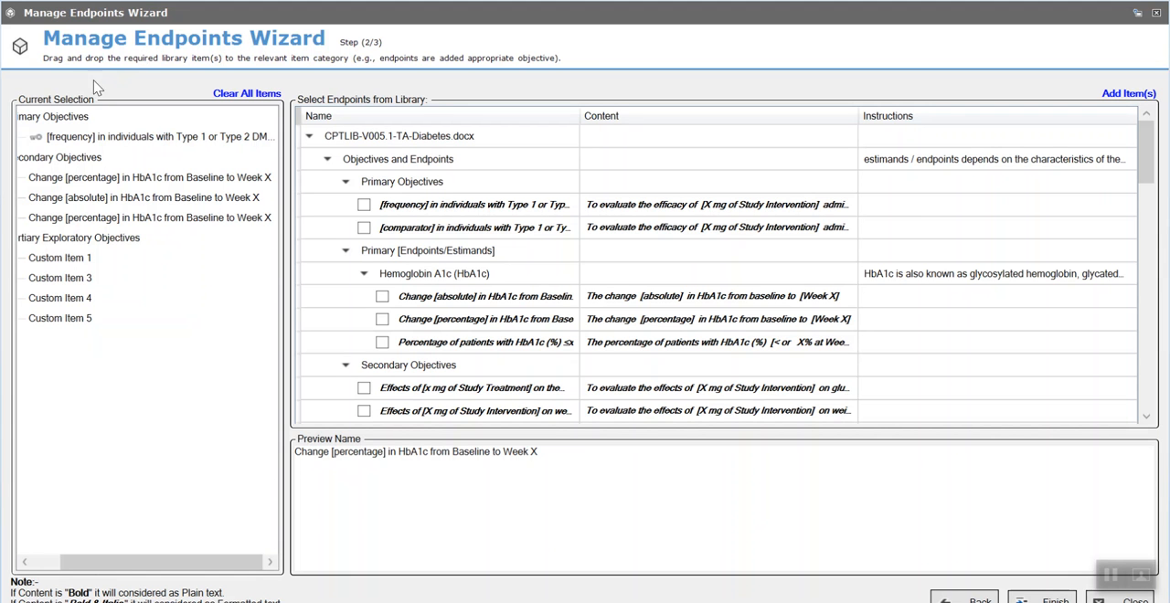
{"action": "left_click", "coordinate": [447, 307]}
{"action": "left_click_drag", "start_coordinate": [446, 307], "coordinate": [94, 264]}
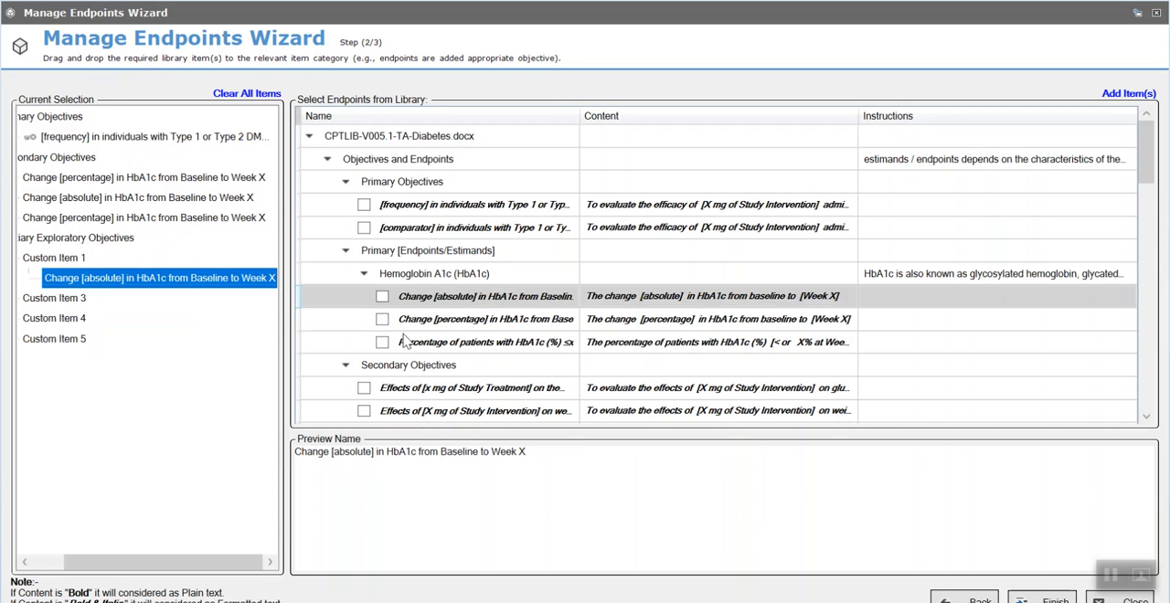
{"action": "left_click_drag", "start_coordinate": [416, 344], "coordinate": [81, 152]}
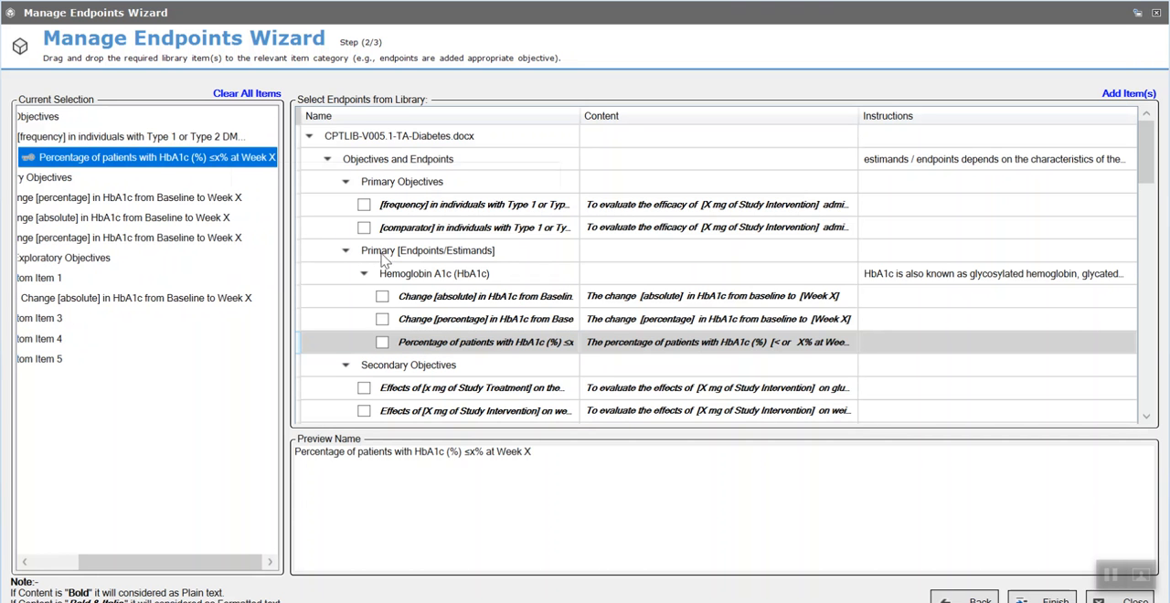
- Add one custom endpoint under the tertiary objective Custom Item 3 and save it
{"action": "left_click", "coordinate": [55, 327]}
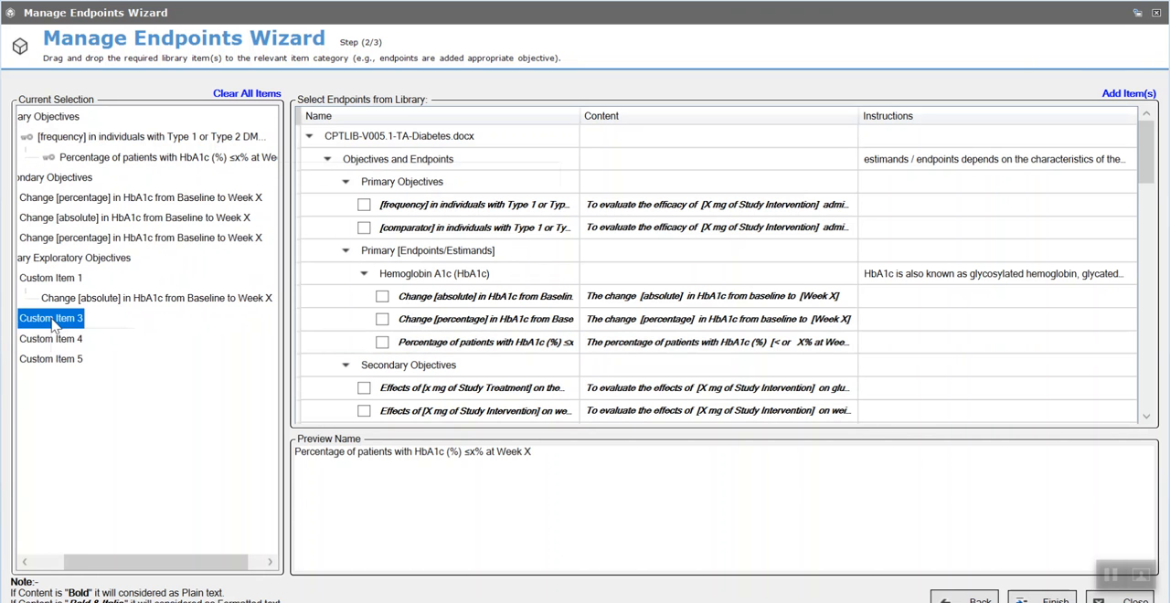
{"action": "right_click", "coordinate": [53, 326]}
{"action": "left_click", "coordinate": [102, 378]}
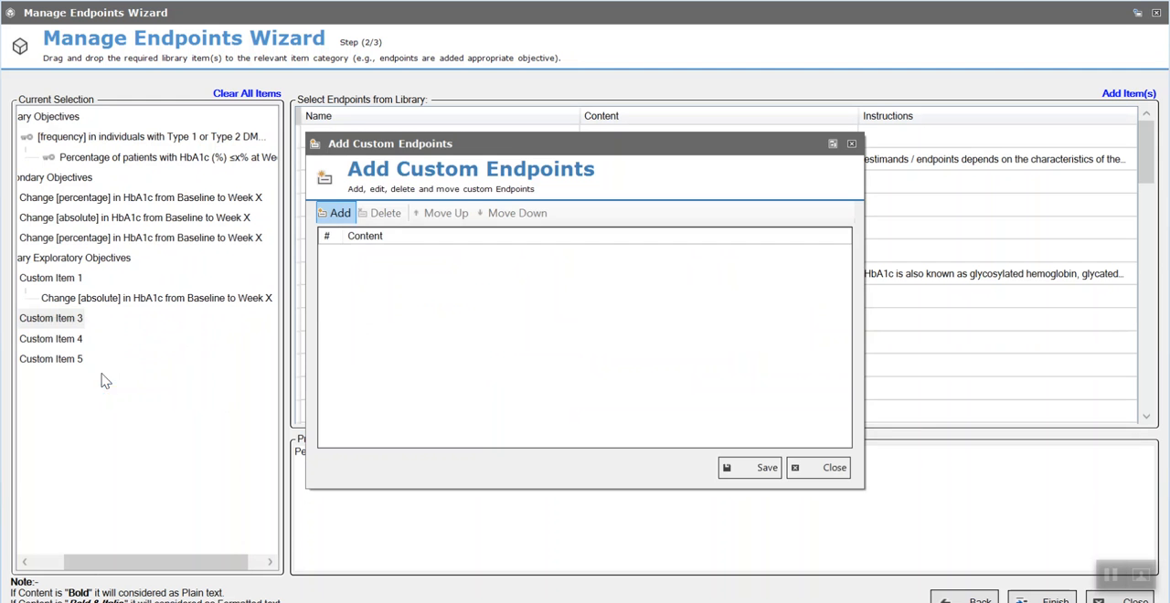
{"action": "left_click", "coordinate": [336, 213]}
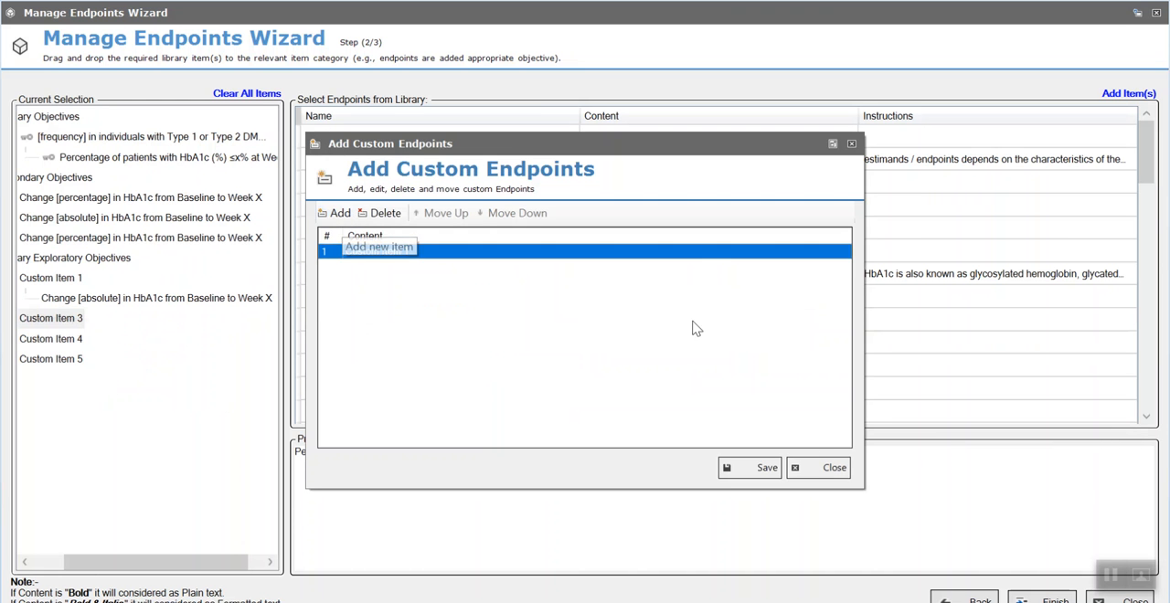
{"action": "left_click", "coordinate": [760, 469]}
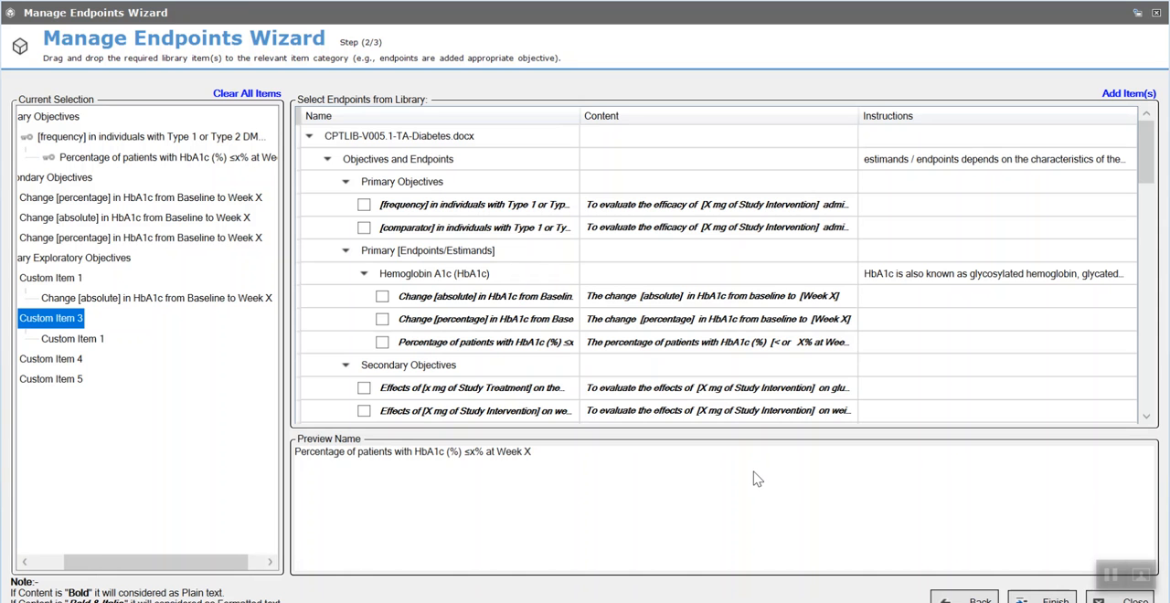
- Delete the first Change [percentage] in HbA1c item from Secondary Objectives and finish the wizard to update the document
{"action": "right_click", "coordinate": [128, 239]}
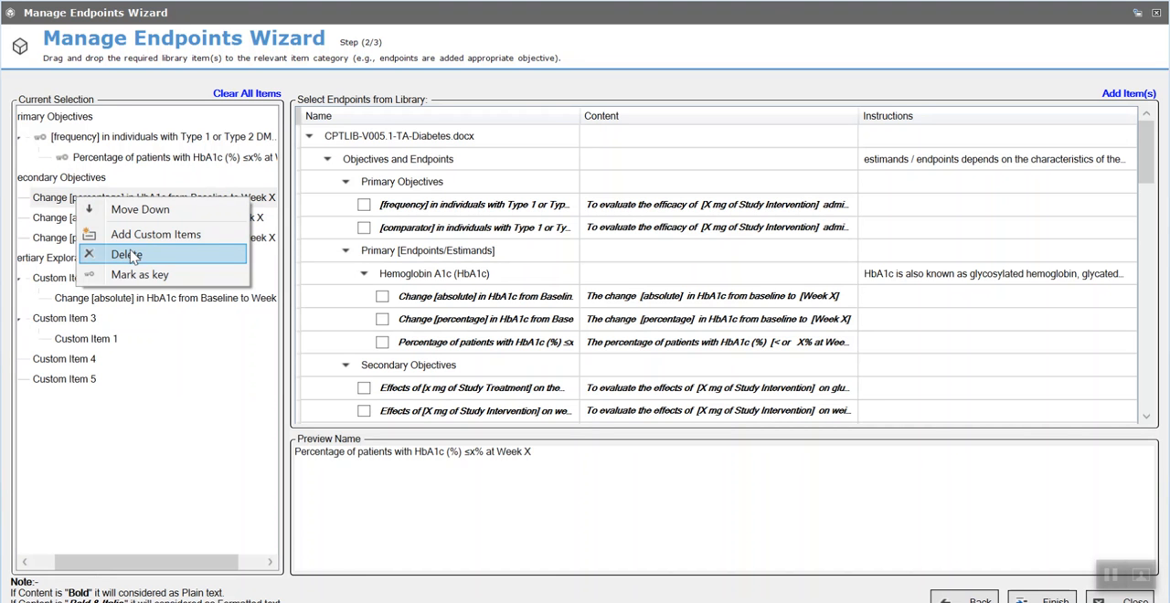
{"action": "left_click", "coordinate": [128, 255]}
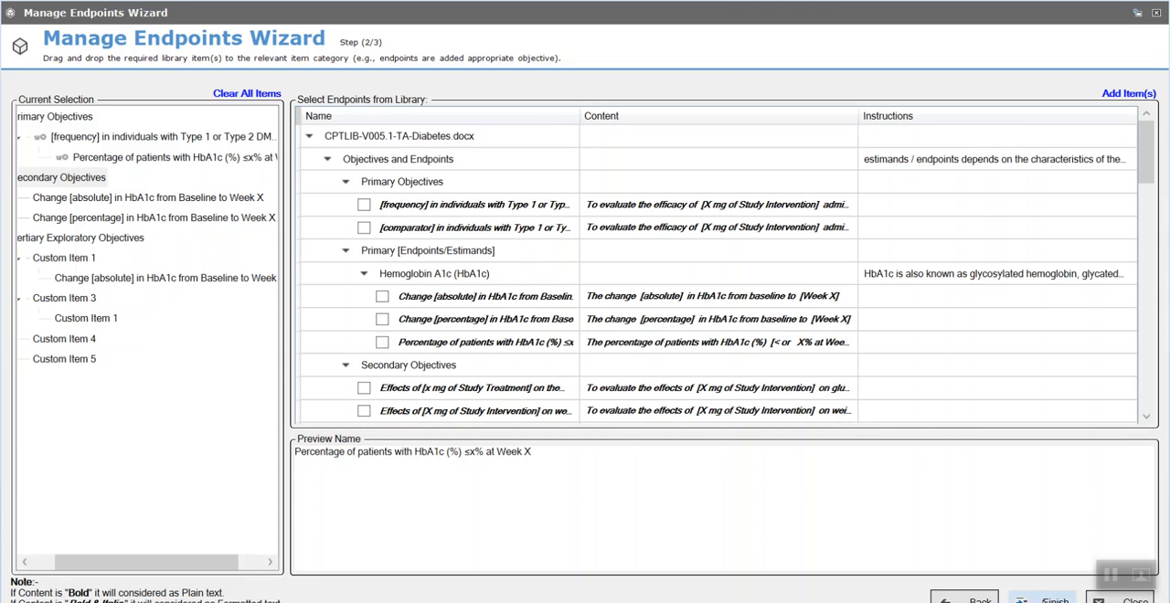
{"action": "left_click", "coordinate": [1042, 600]}
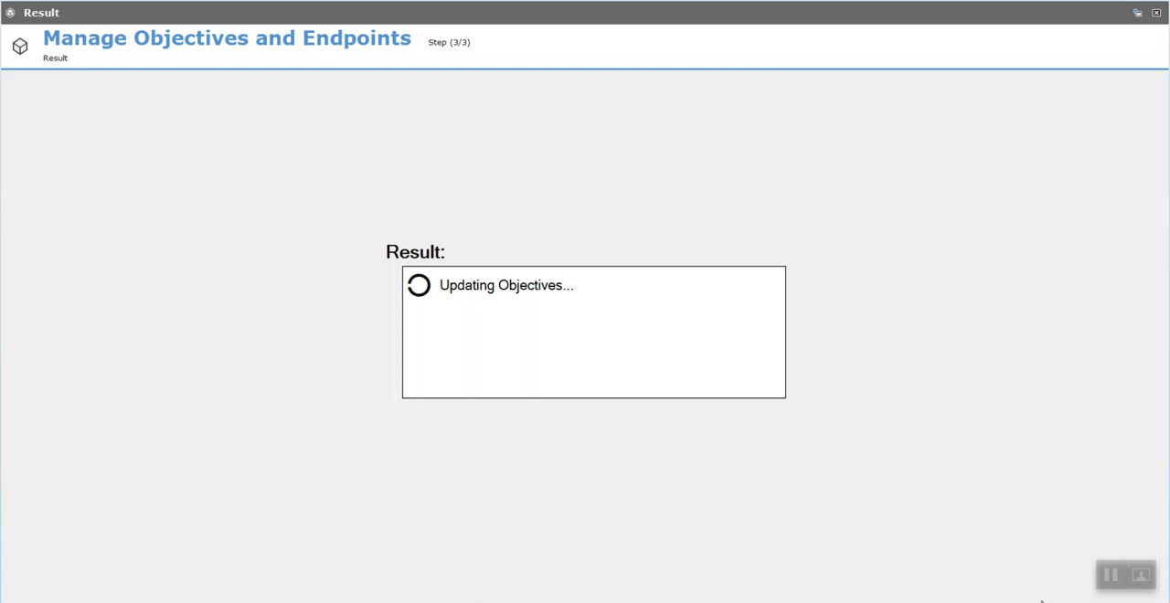
{"action": "left_click", "coordinate": [758, 457]}
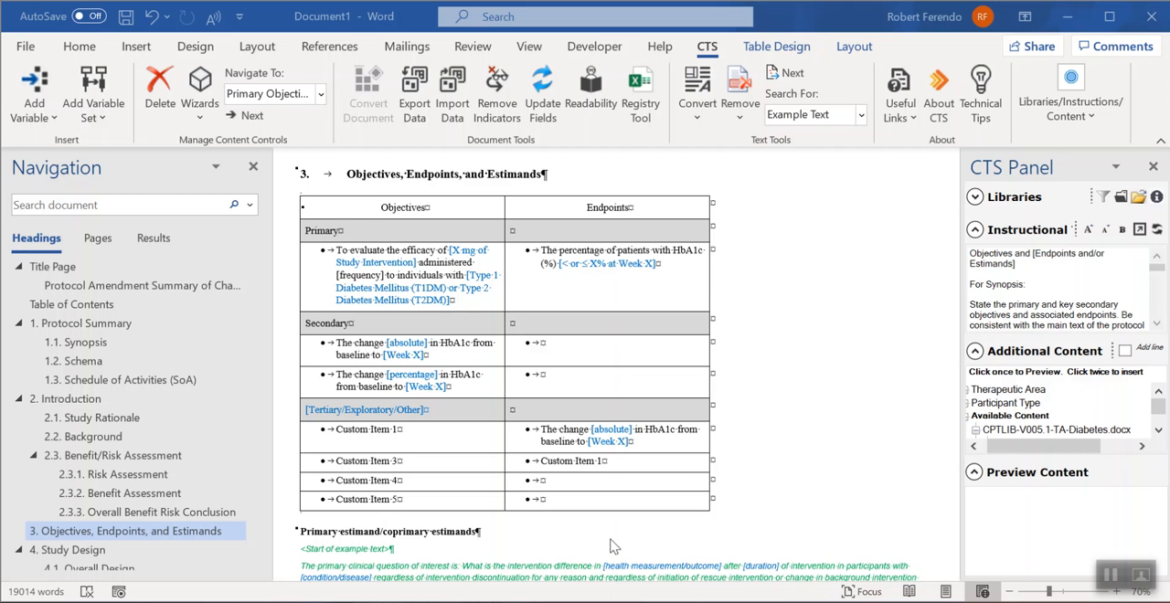
- Insert the text "EDITING HERE" after "[frequency]" in the primary objective of the section 3 table
{"action": "left_click", "coordinate": [394, 286]}
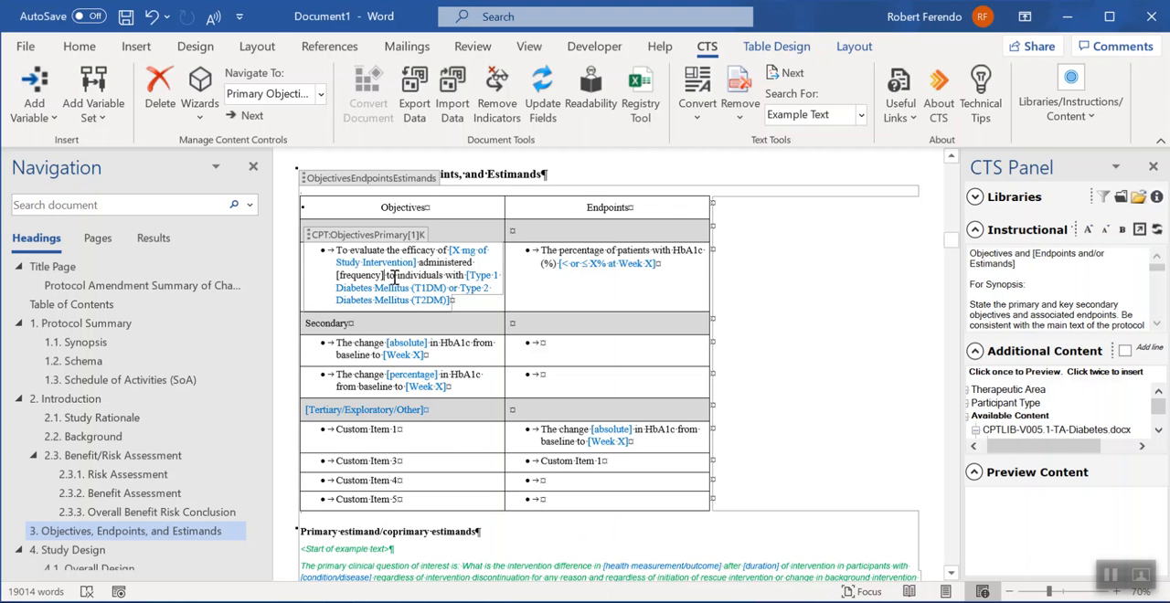
{"action": "type", "text": "EDITING HERE to"}
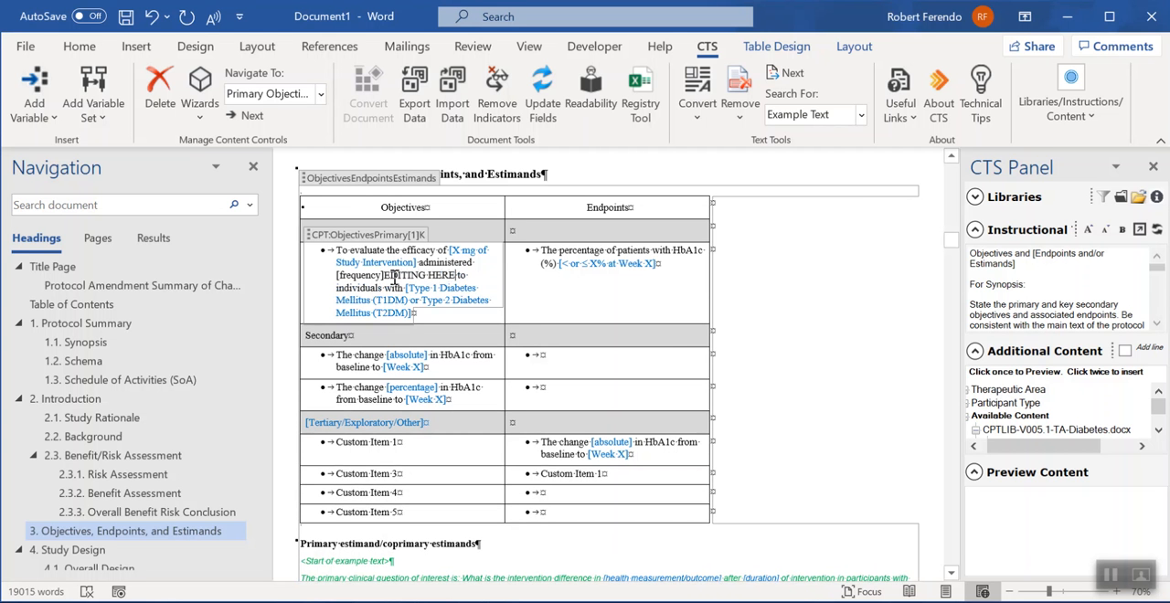
{"action": "left_click", "coordinate": [537, 289]}
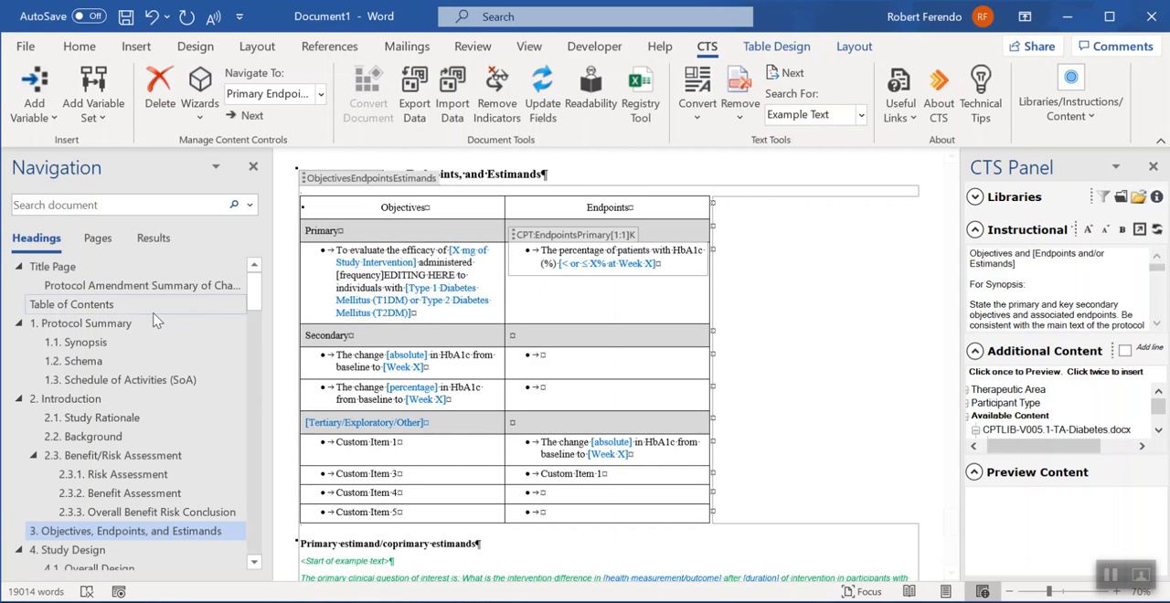
- Go to section 1.1 Synopsis and check the primary objective in its Objectives, Endpoints, and Estimands table
{"action": "left_click", "coordinate": [83, 342]}
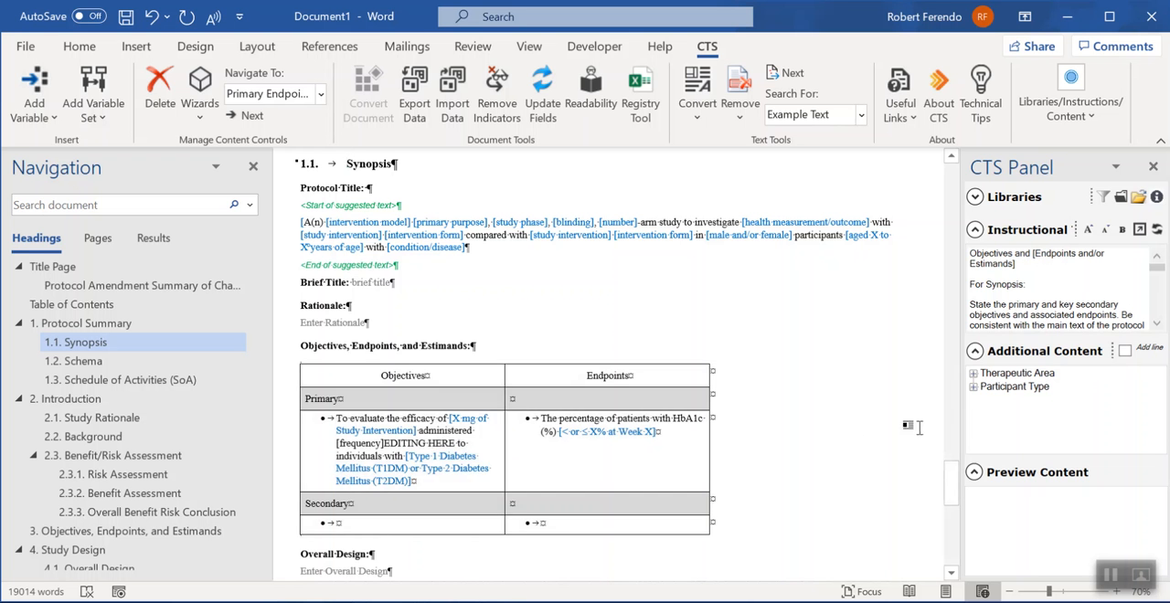
{"action": "left_click", "coordinate": [431, 454]}
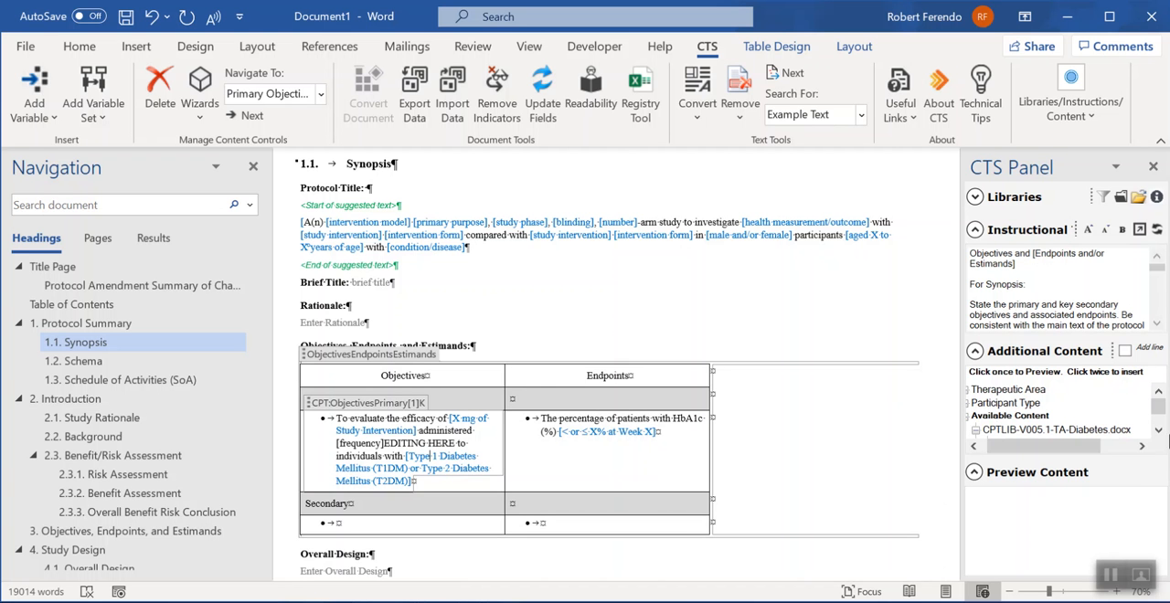
{"action": "left_click", "coordinate": [1111, 578]}
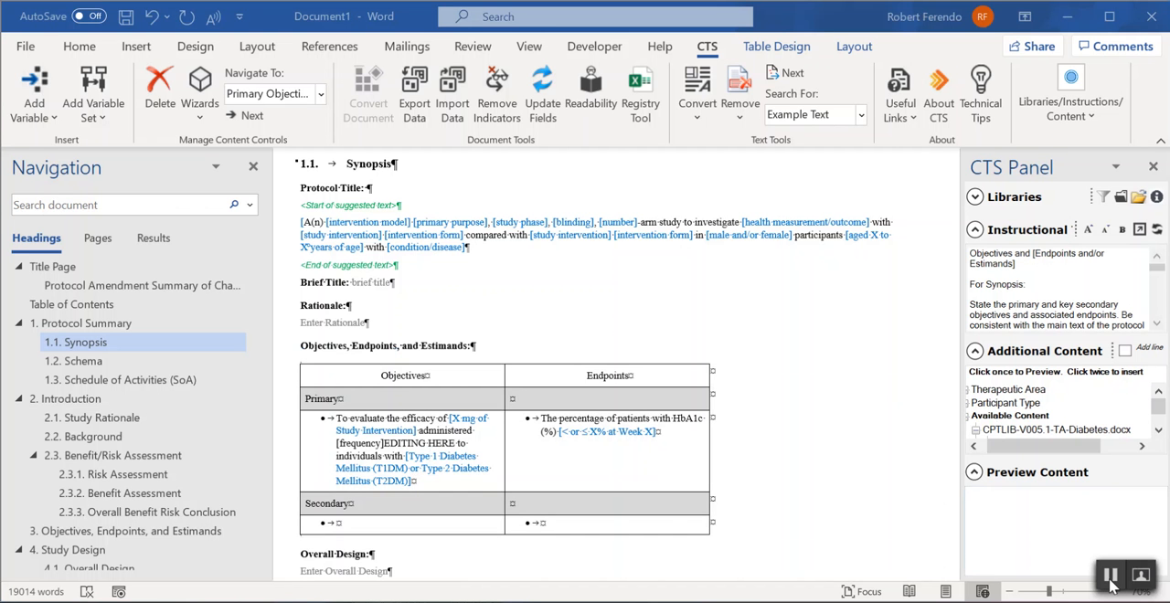